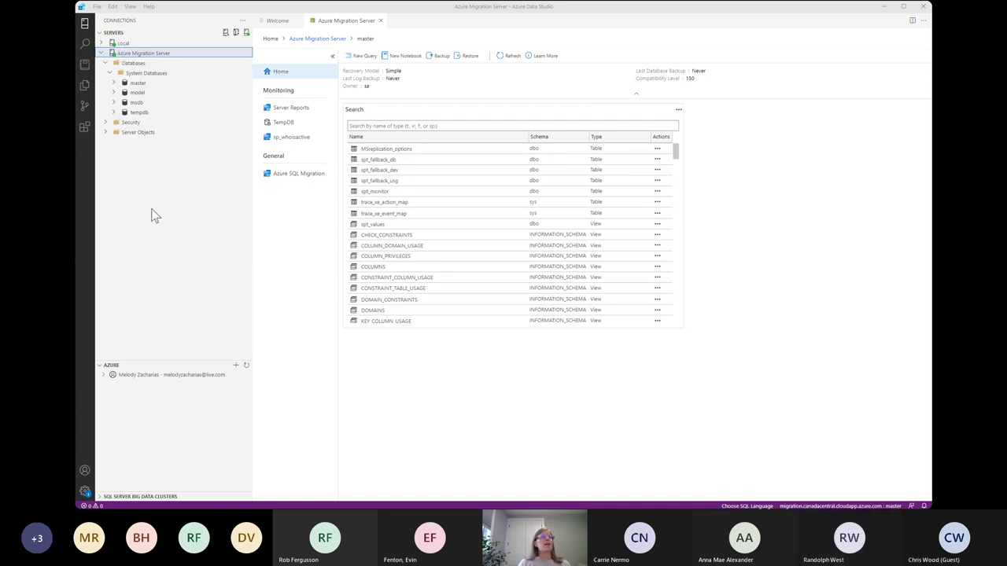
{"action": "left_click", "coordinate": [124, 43]}
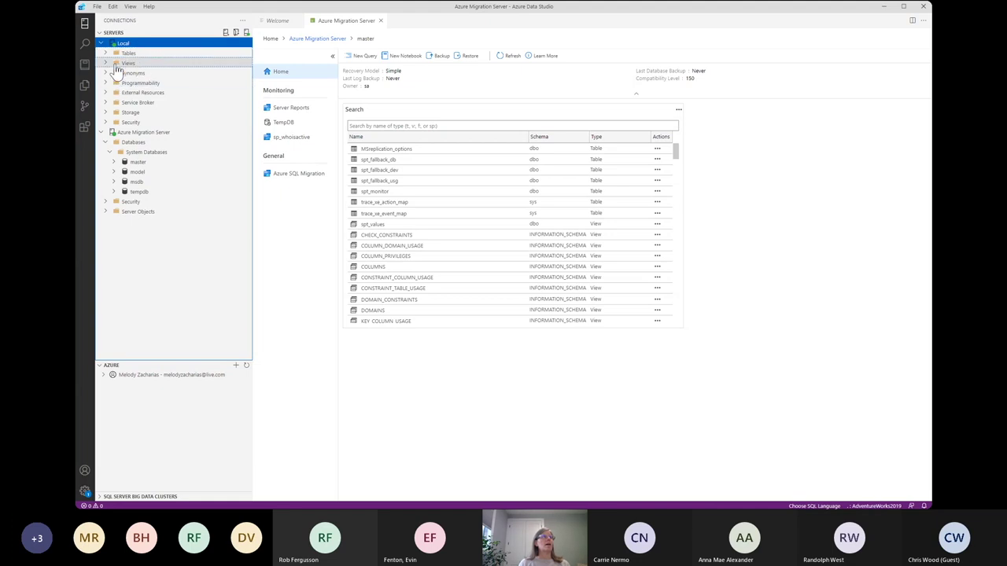
{"action": "double_click", "coordinate": [126, 53]}
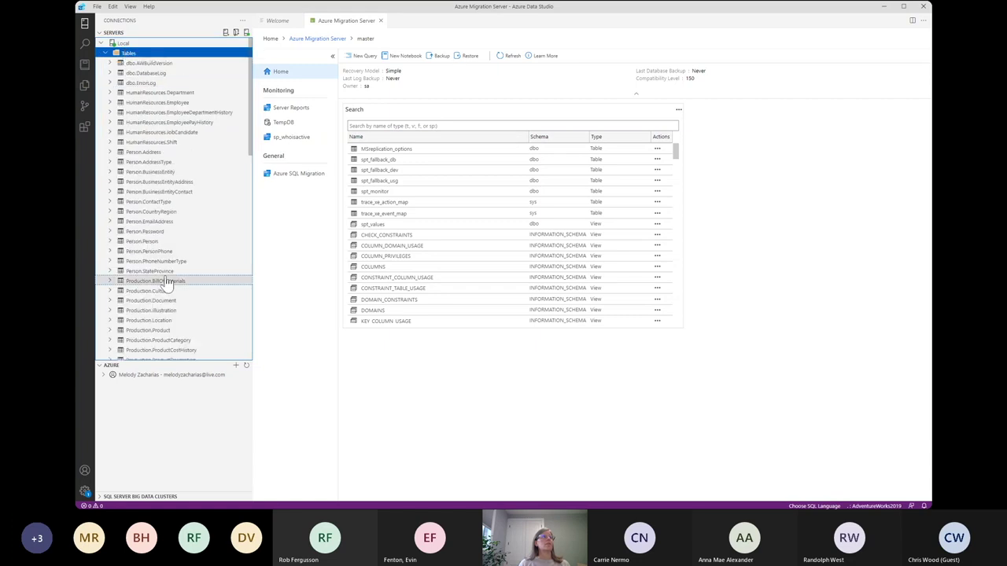
{"action": "left_click", "coordinate": [106, 52]}
{"action": "left_click", "coordinate": [104, 45]}
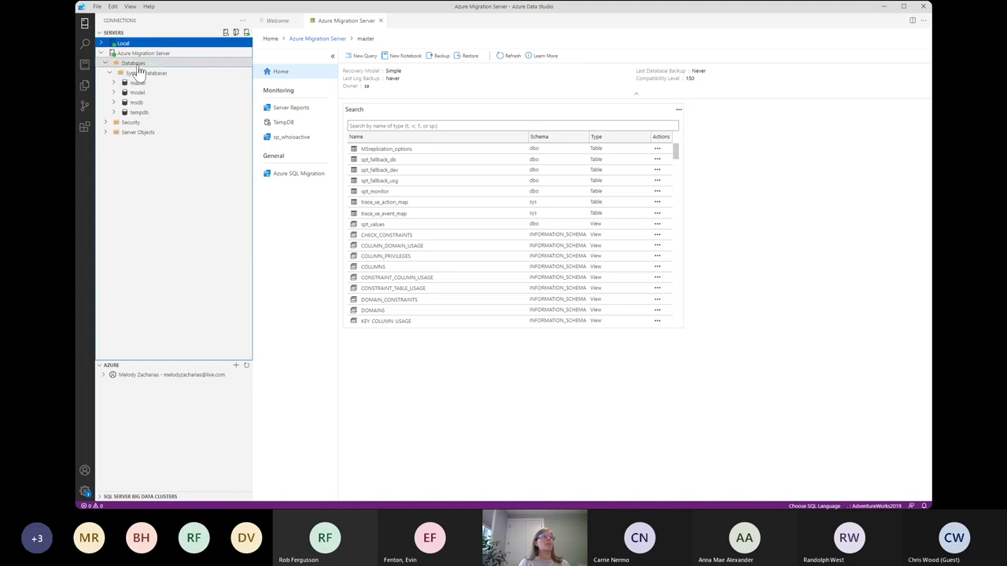
{"action": "left_click", "coordinate": [142, 55]}
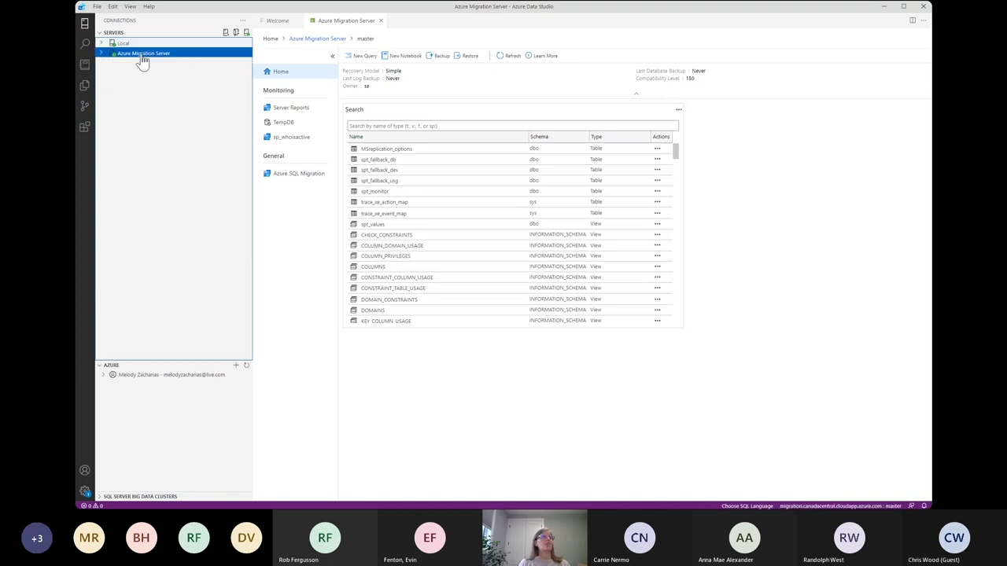
{"action": "left_click", "coordinate": [142, 55]}
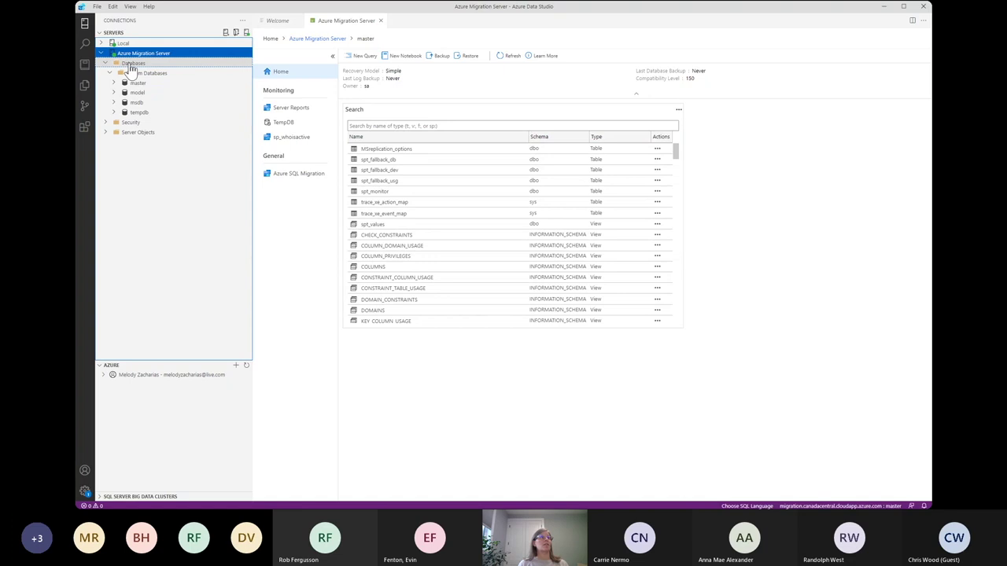
- Show the Azure SQL Migration dashboard for AdventureWorks2019, with 1 completed and 0 in progress
{"action": "left_click", "coordinate": [294, 176]}
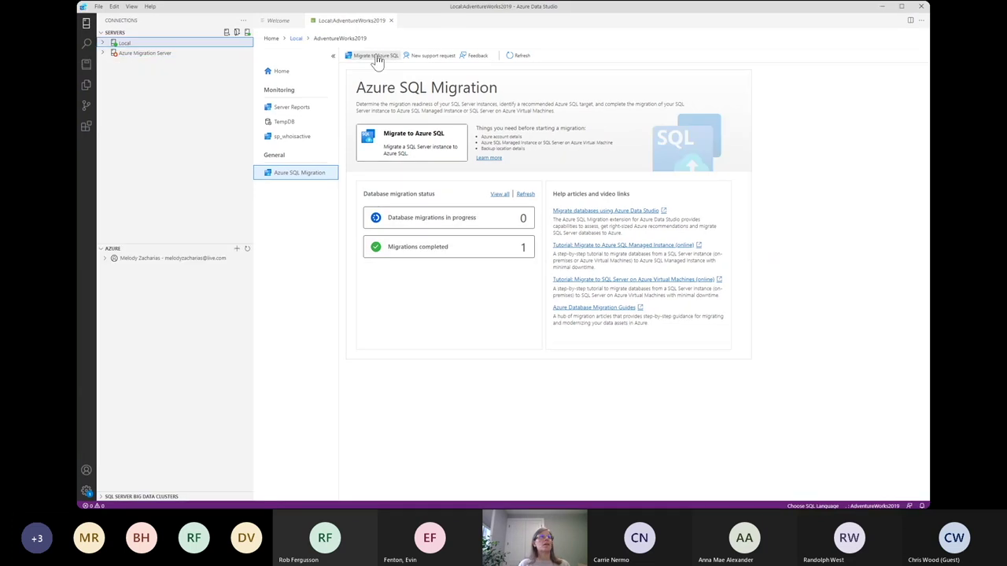
- Start a new Migrate to Azure SQL session and assess AdventureWorks2019, showing 1/1 databases migratable
{"action": "left_click", "coordinate": [428, 148]}
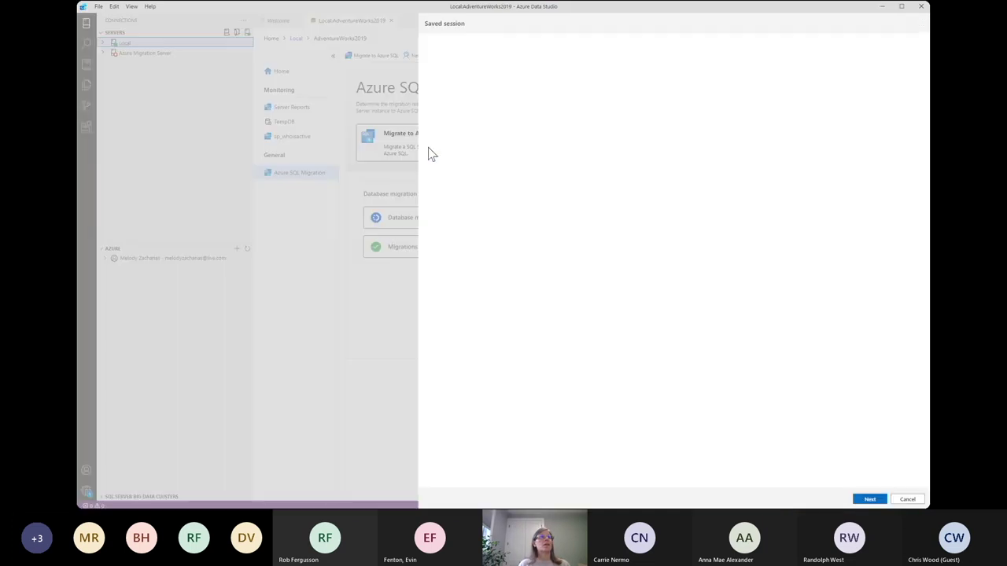
{"action": "left_click", "coordinate": [865, 500]}
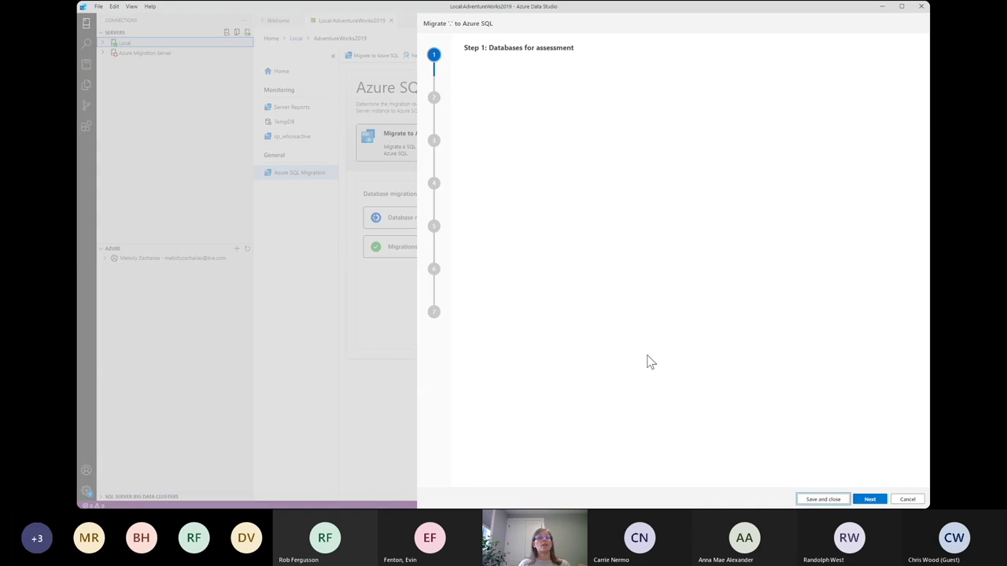
{"action": "left_click", "coordinate": [869, 500]}
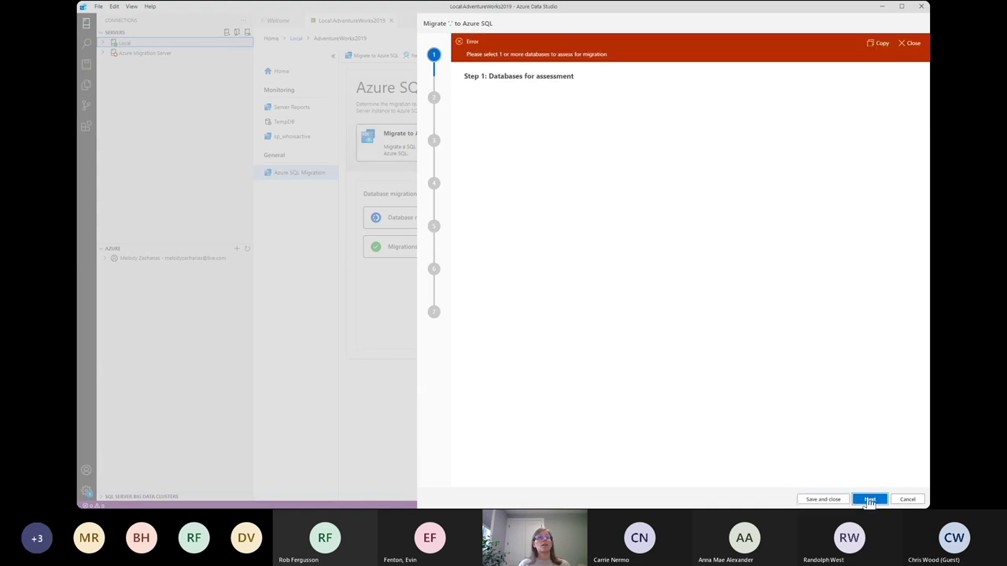
{"action": "left_click", "coordinate": [470, 146]}
{"action": "left_click", "coordinate": [870, 500]}
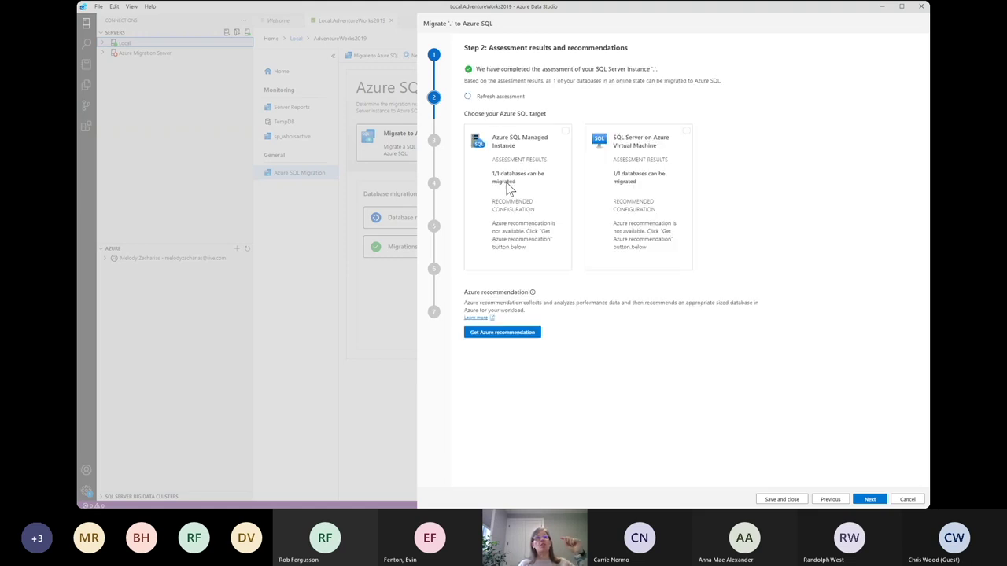
- Target SQL Server on Azure Virtual Machine with AdventureWorks2019 selected and advance to Azure target settings
{"action": "left_click", "coordinate": [687, 132]}
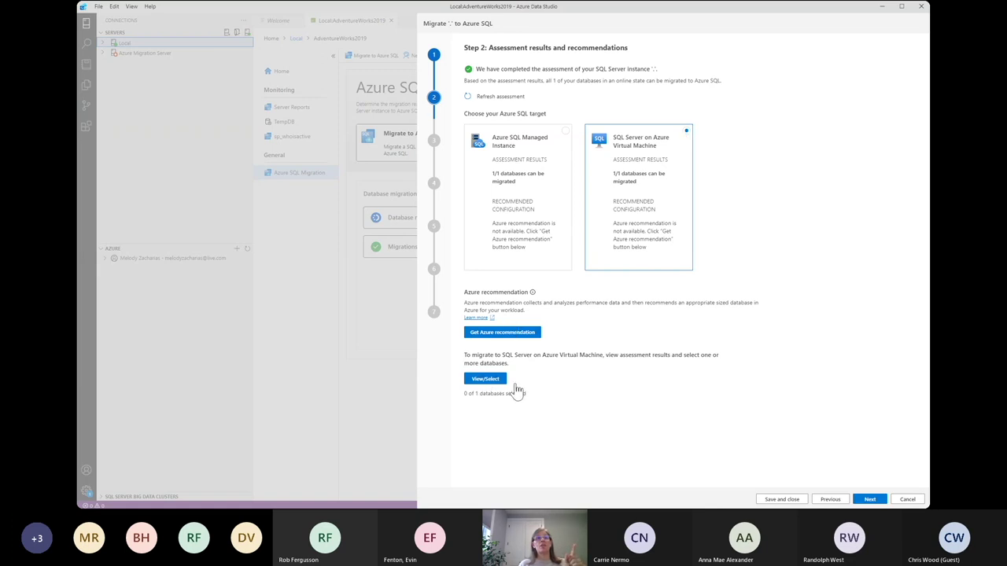
{"action": "left_click", "coordinate": [504, 338]}
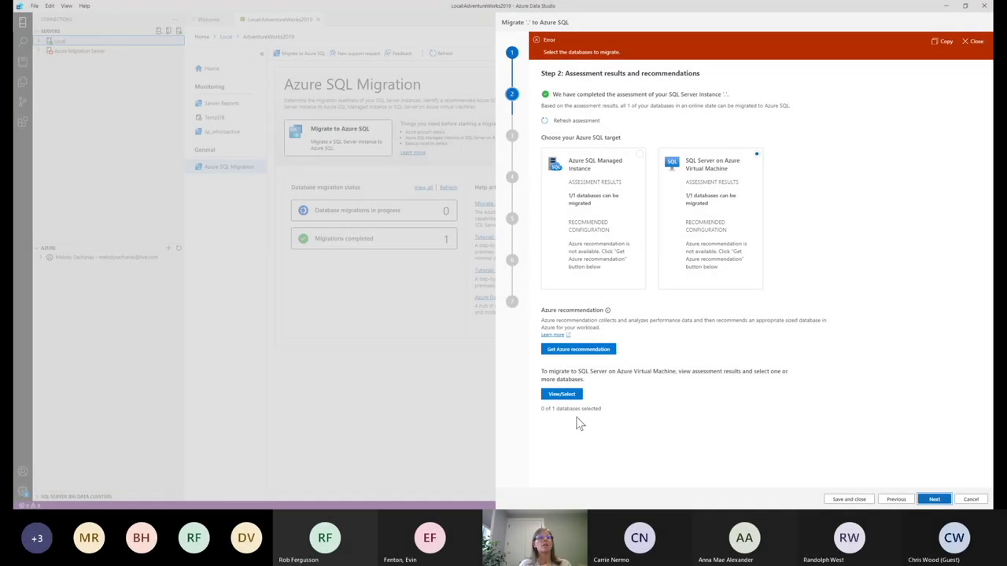
{"action": "left_click", "coordinate": [562, 394]}
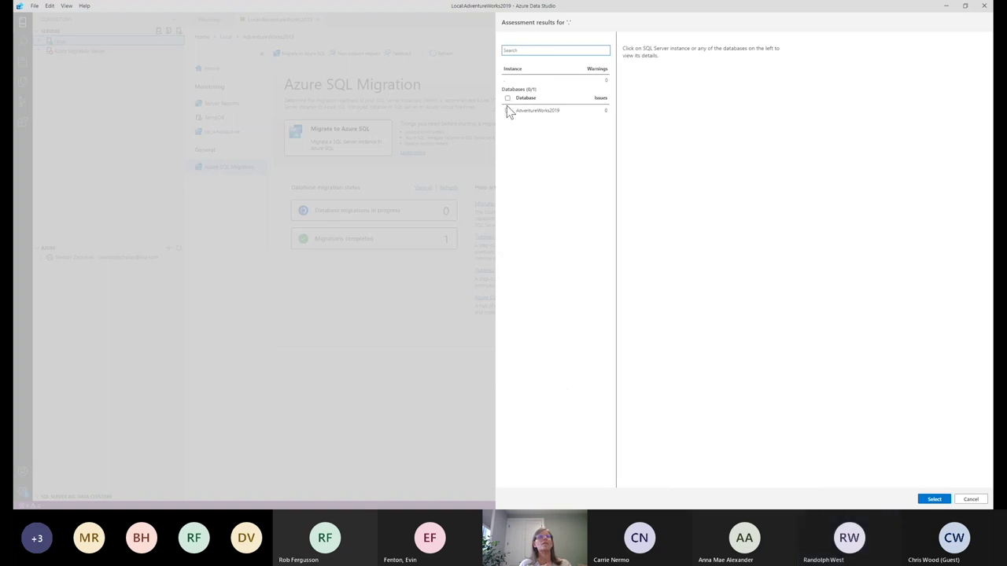
{"action": "left_click", "coordinate": [508, 112]}
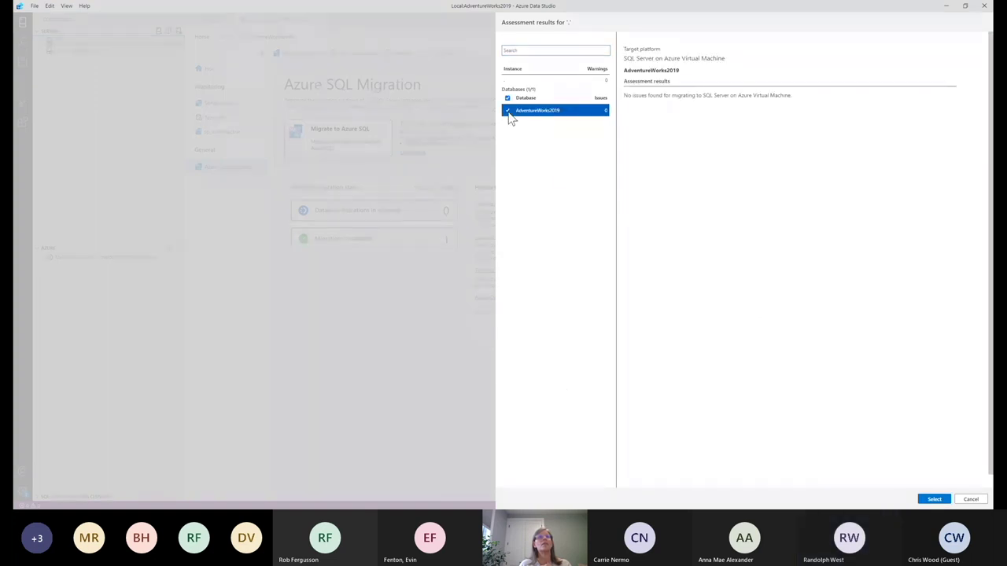
{"action": "left_click", "coordinate": [934, 498]}
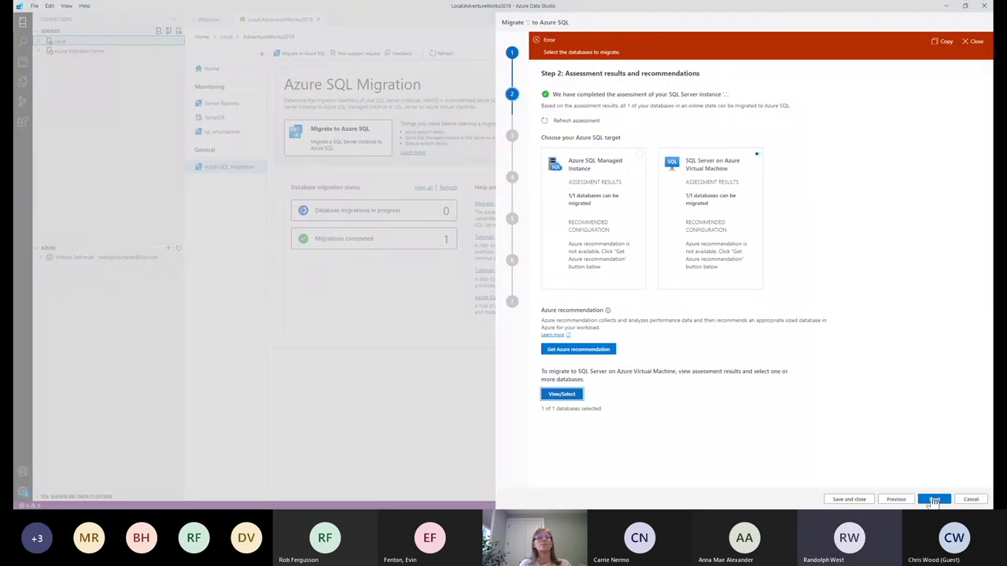
{"action": "left_click", "coordinate": [933, 499]}
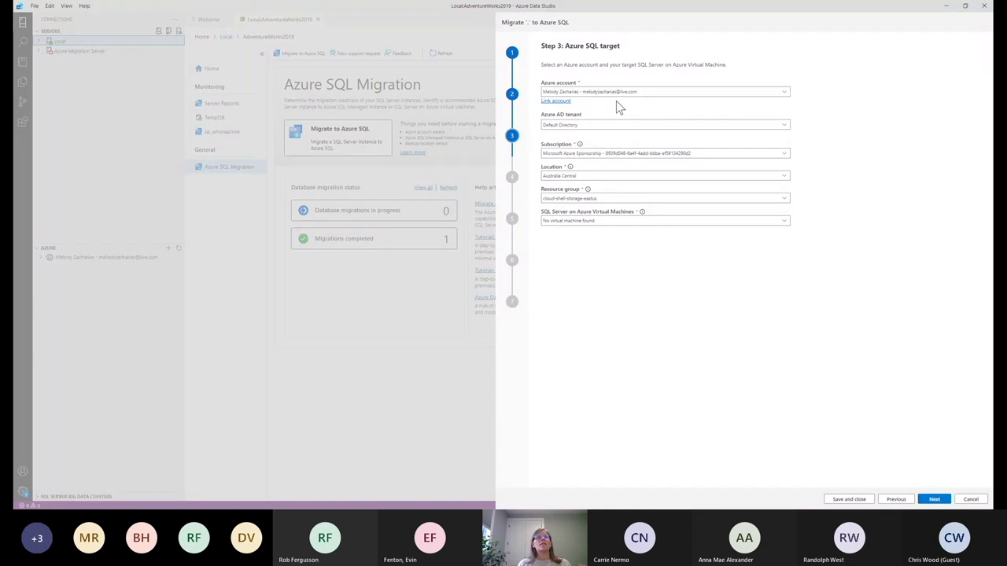
- Set location Canada Central and resource group MigrationDemo so VMforMigration is the target VM
{"action": "left_click", "coordinate": [610, 175]}
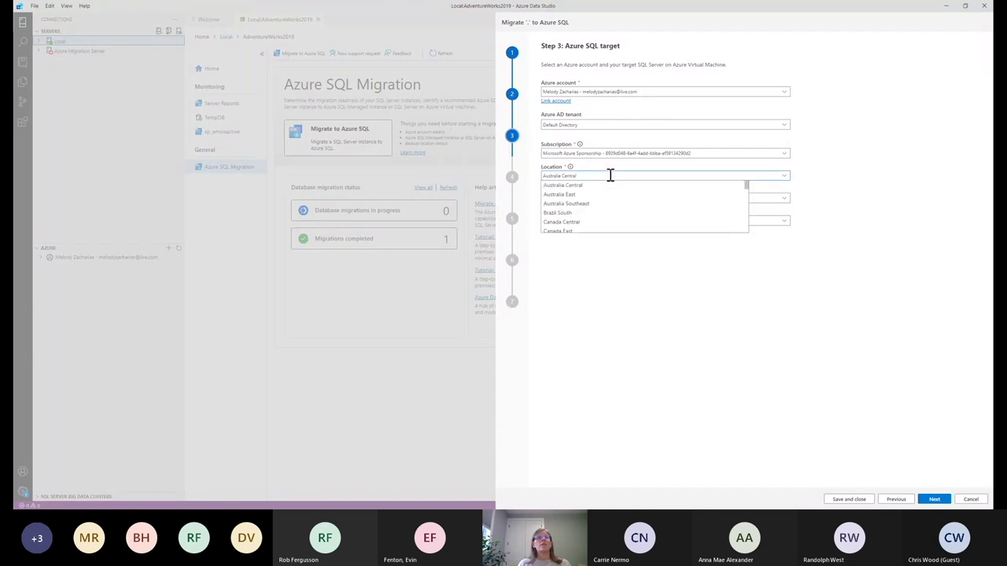
{"action": "left_click", "coordinate": [565, 223]}
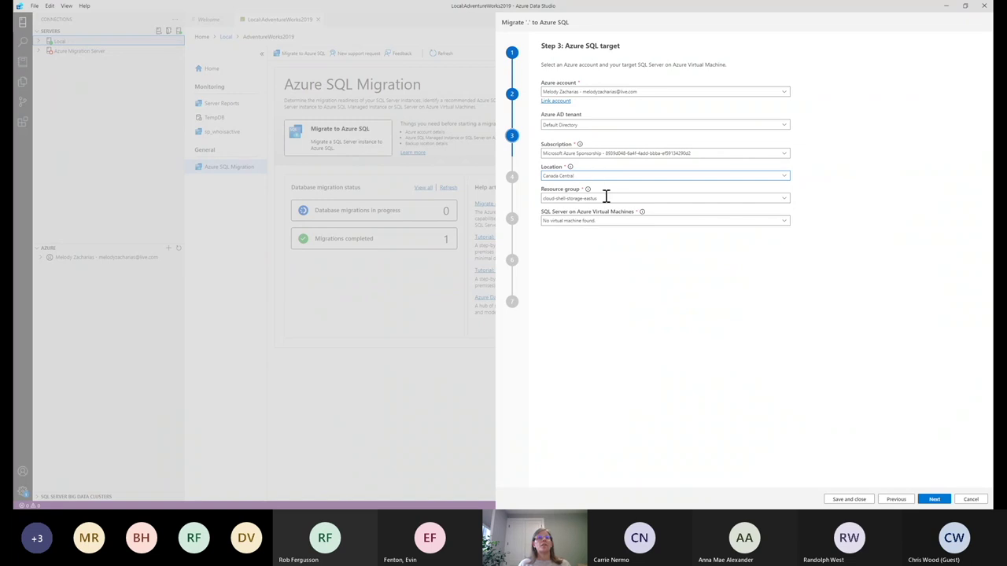
{"action": "left_click", "coordinate": [605, 197]}
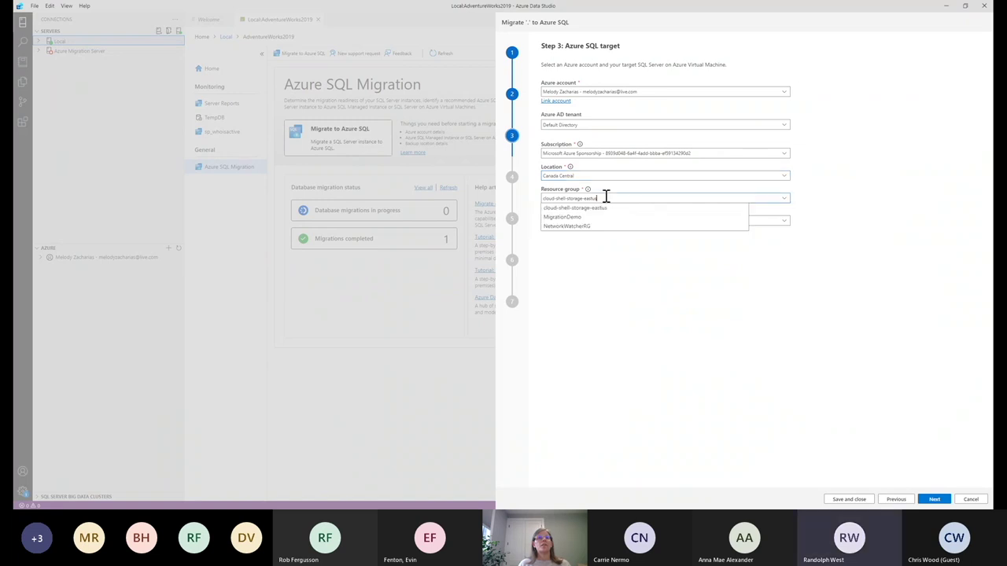
{"action": "left_click", "coordinate": [568, 217]}
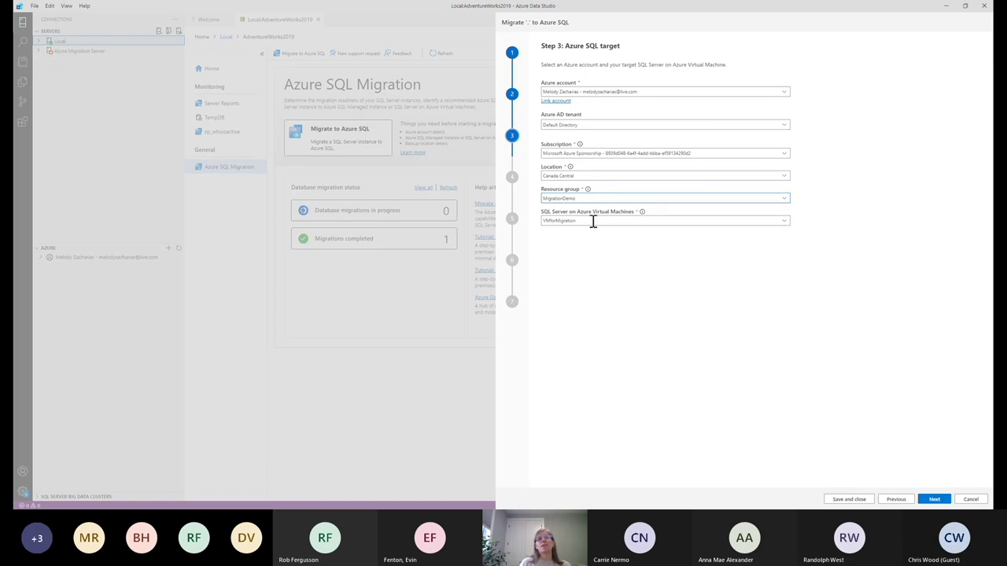
{"action": "left_click", "coordinate": [935, 500]}
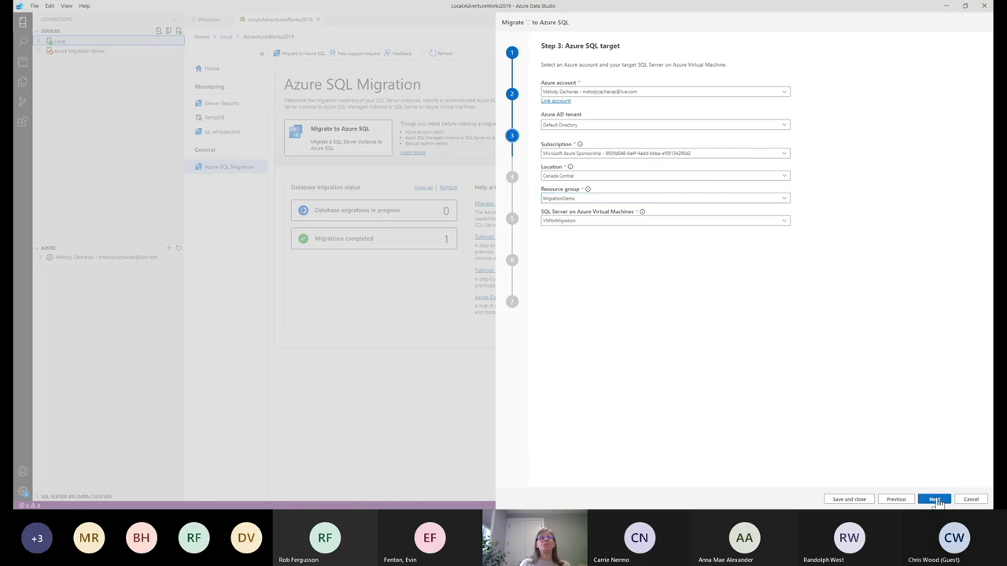
{"action": "left_click", "coordinate": [935, 499]}
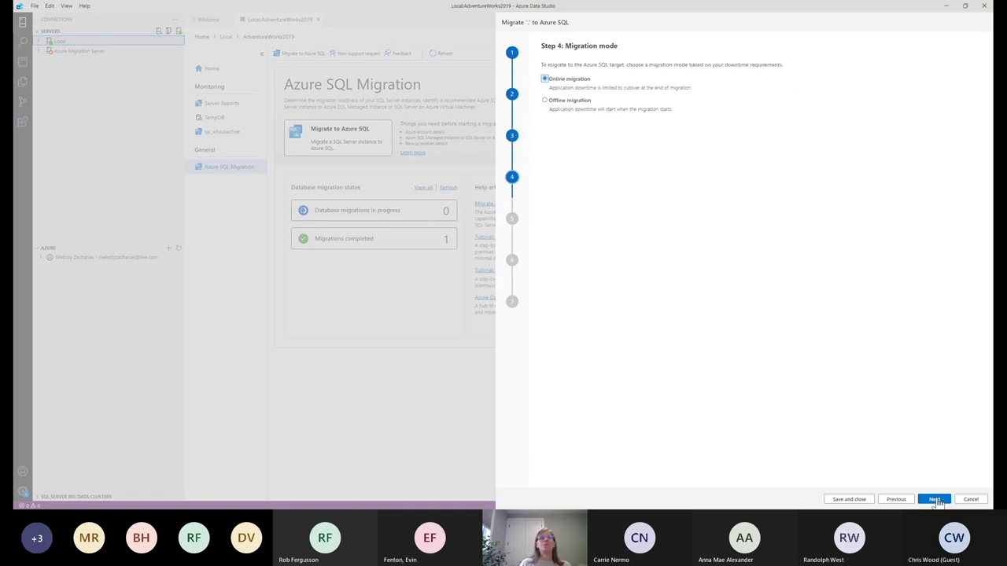
- Choose Offline migration and advance to the Database backup step
{"action": "left_click", "coordinate": [576, 108]}
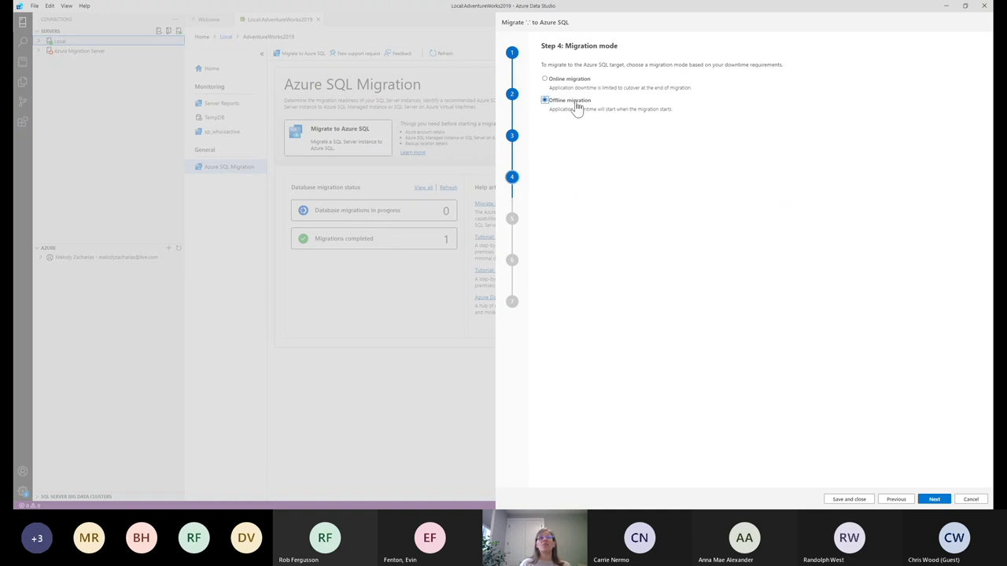
{"action": "left_click", "coordinate": [936, 501]}
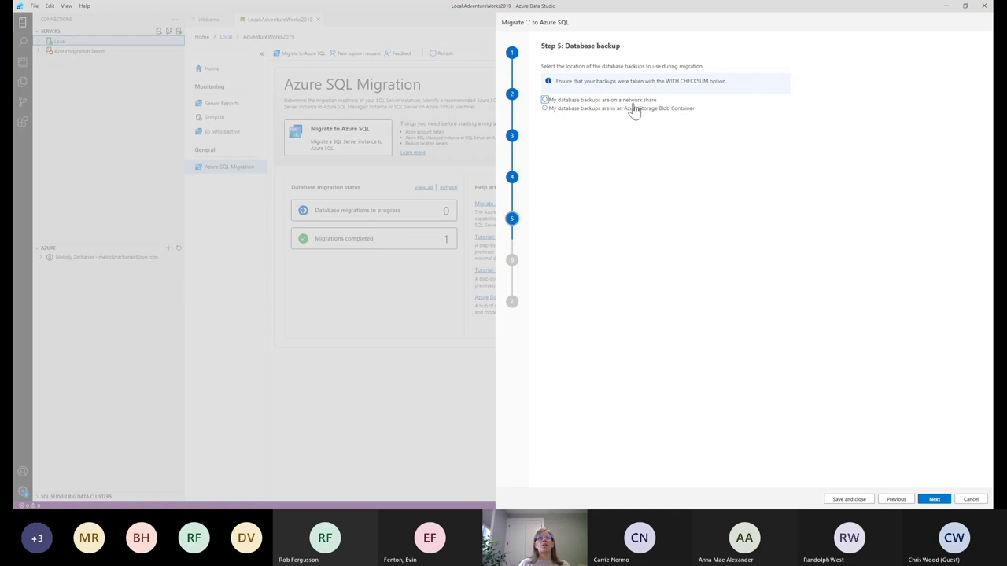
- Use blob container backups from MigrationDemo, storage account demomigrationdata, with the 2022_02_26 backup file
{"action": "left_click", "coordinate": [606, 109]}
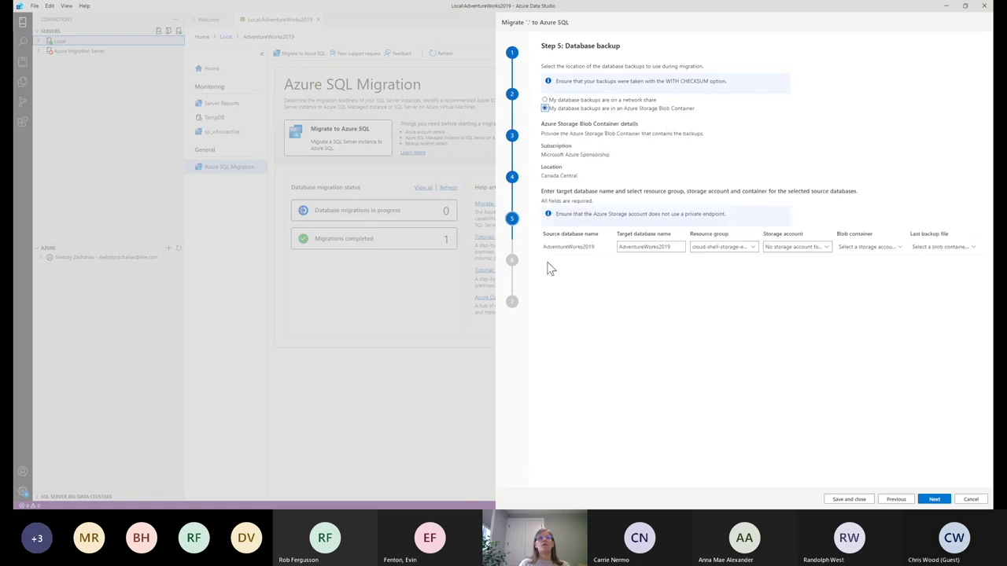
{"action": "left_click", "coordinate": [749, 246]}
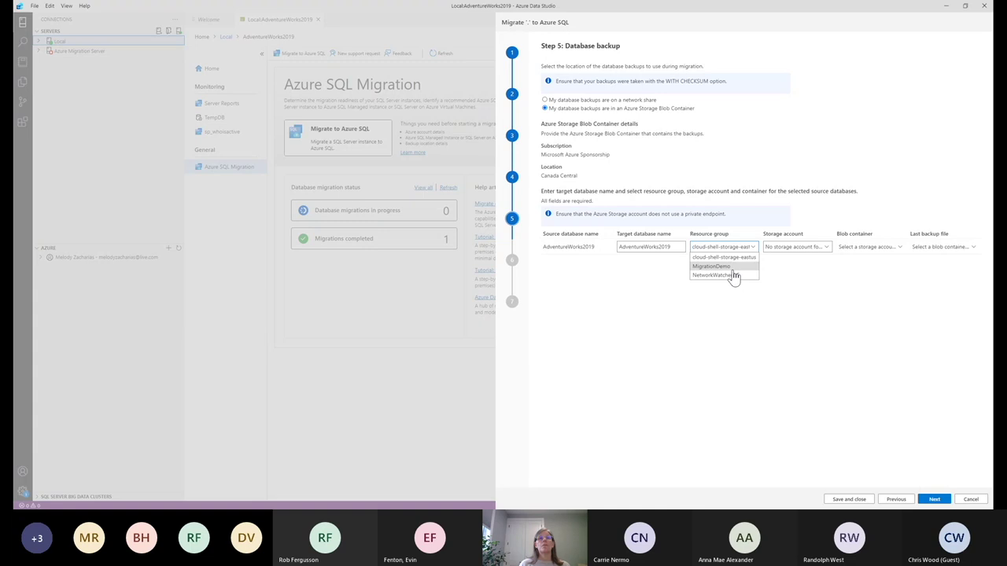
{"action": "left_click", "coordinate": [731, 268]}
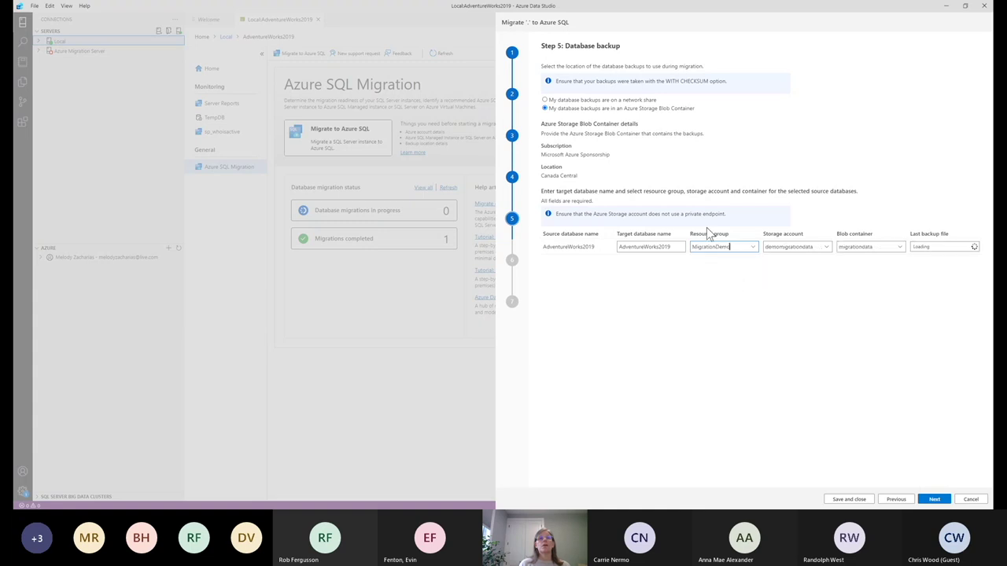
{"action": "left_click", "coordinate": [823, 248]}
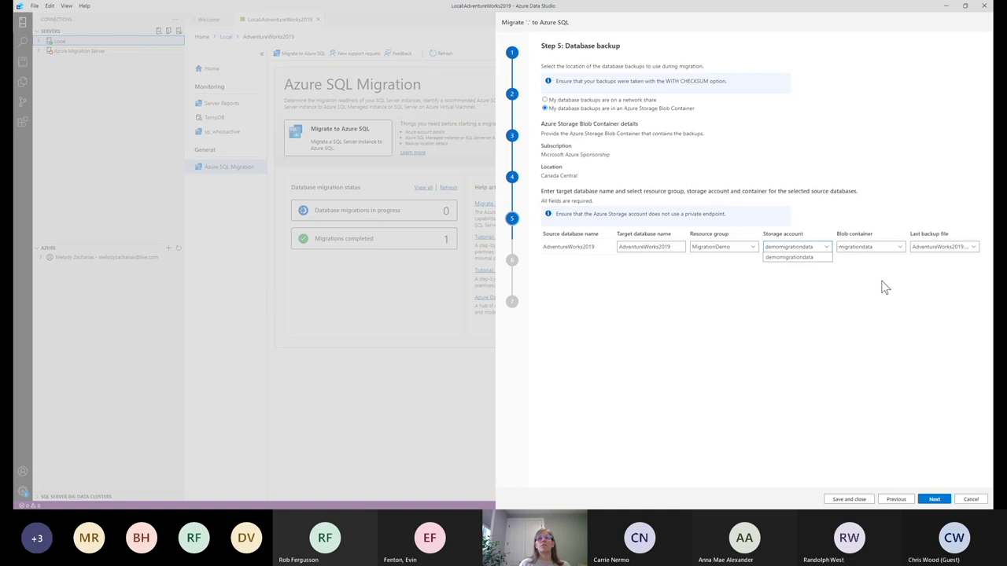
{"action": "left_click", "coordinate": [967, 260]}
{"action": "left_click", "coordinate": [973, 247]}
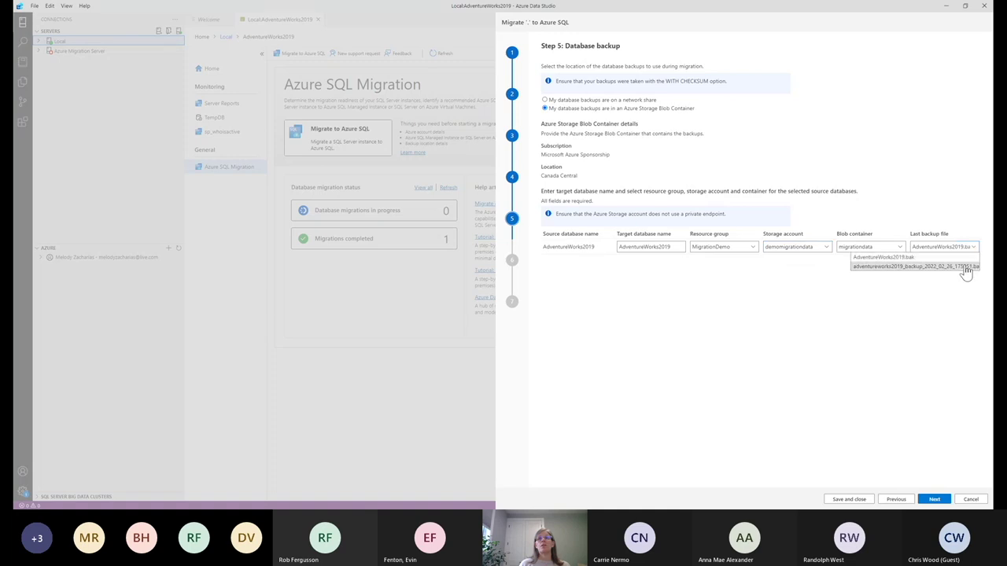
{"action": "left_click", "coordinate": [967, 270]}
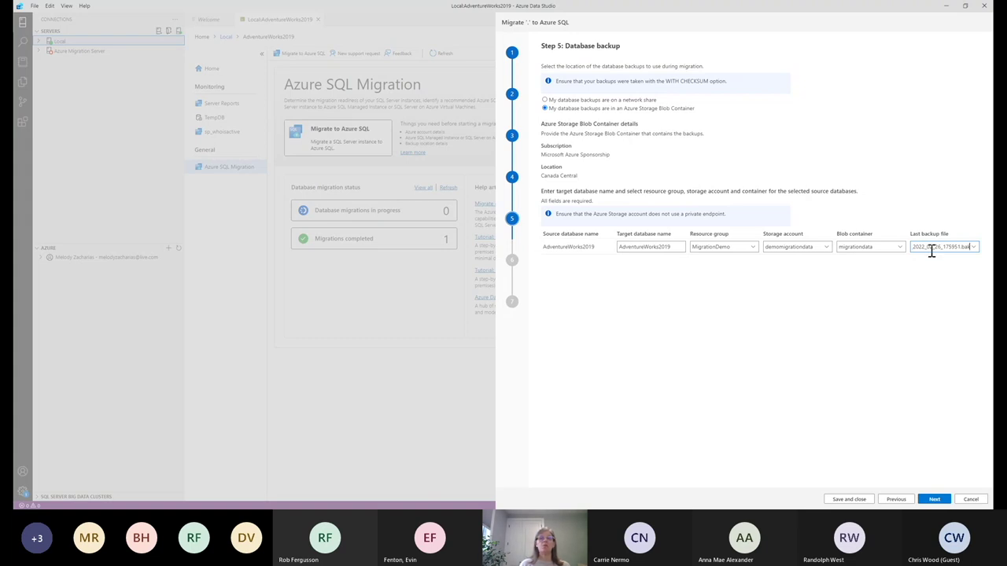
{"action": "left_click", "coordinate": [934, 500]}
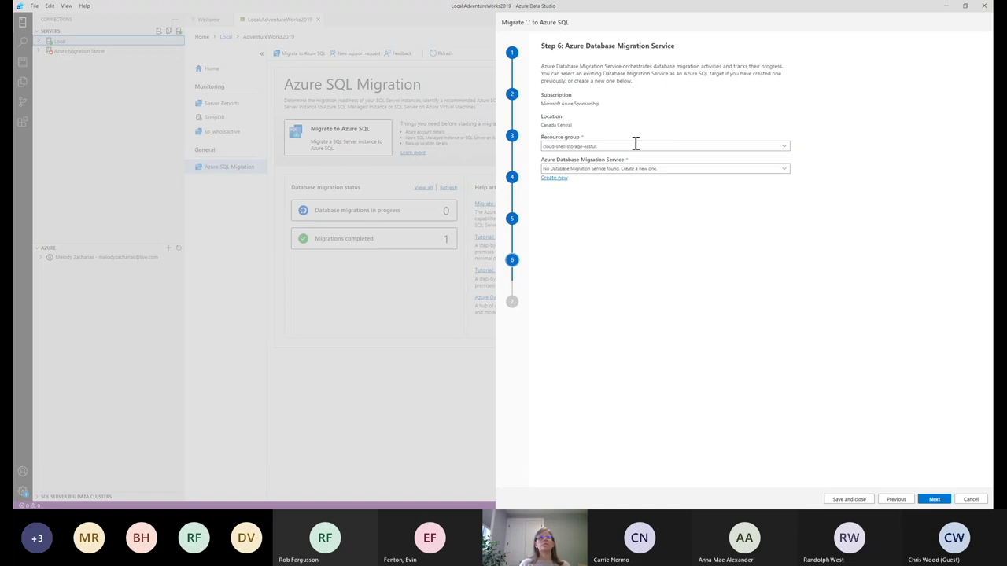
- Pick resource group MigrationDemo so the Demo migration service is used, then reach the Summary
{"action": "left_click", "coordinate": [636, 143]}
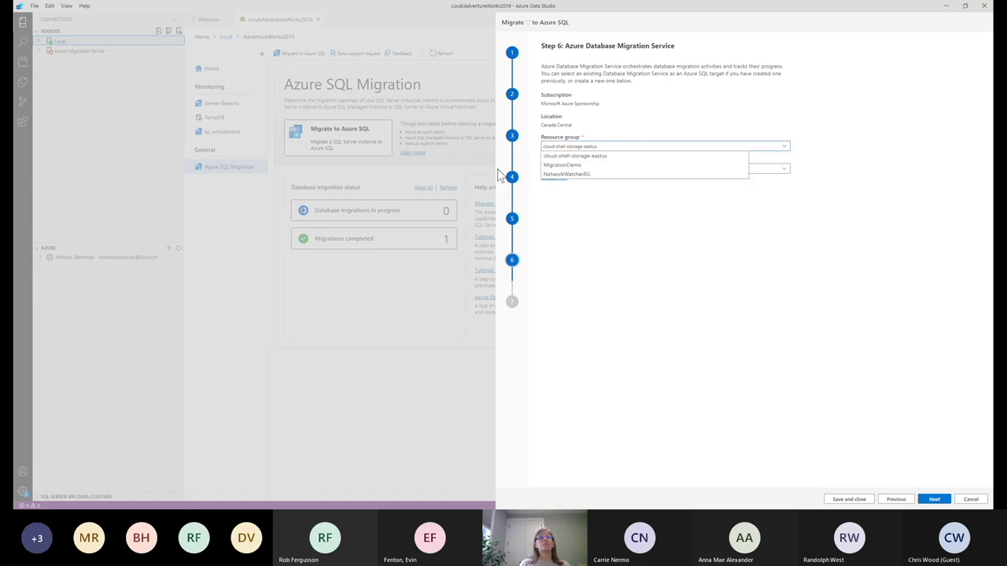
{"action": "left_click", "coordinate": [574, 166]}
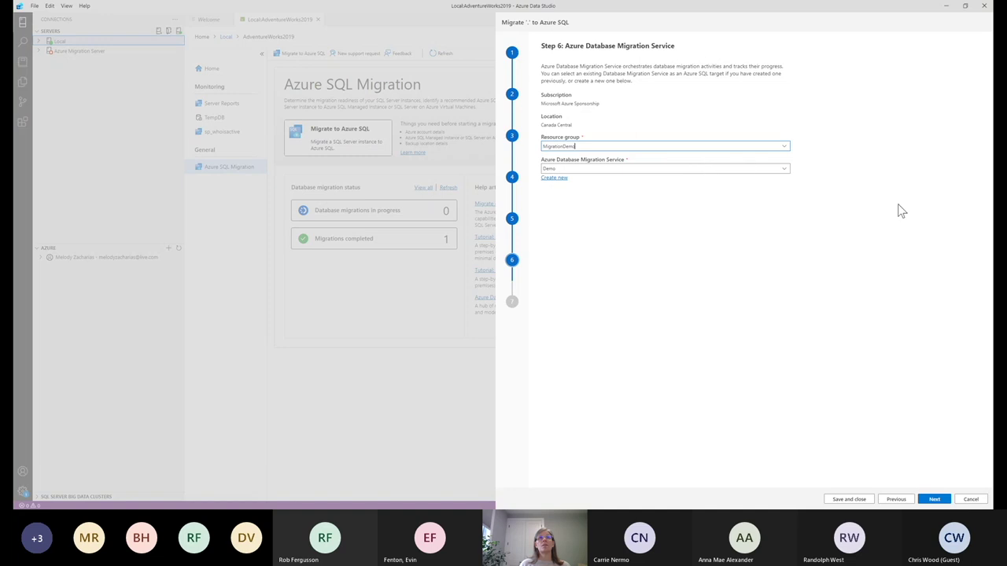
{"action": "left_click", "coordinate": [935, 499]}
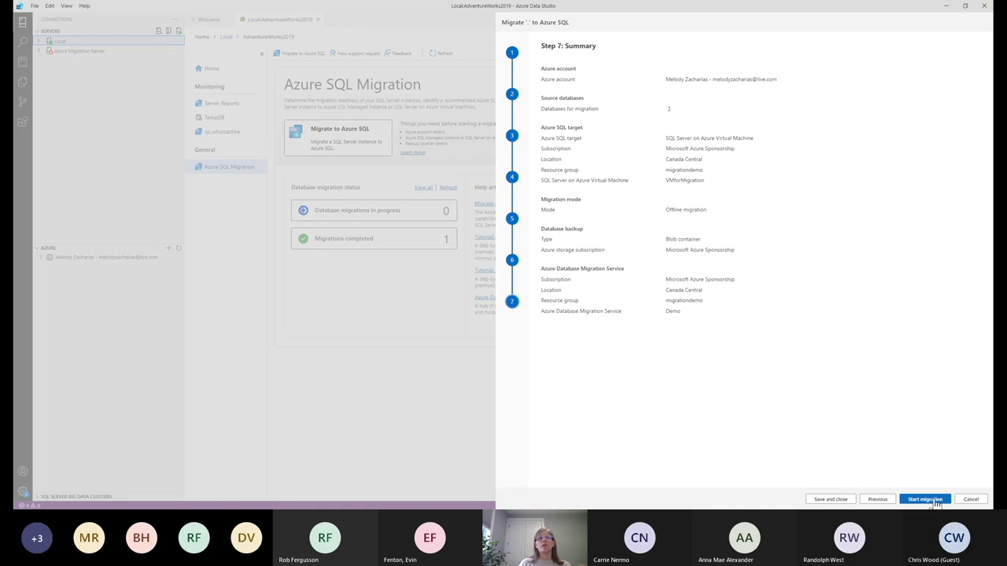
- Start the offline migration of AdventureWorks2019 to VMforMigration from the Summary page
{"action": "left_click", "coordinate": [924, 502]}
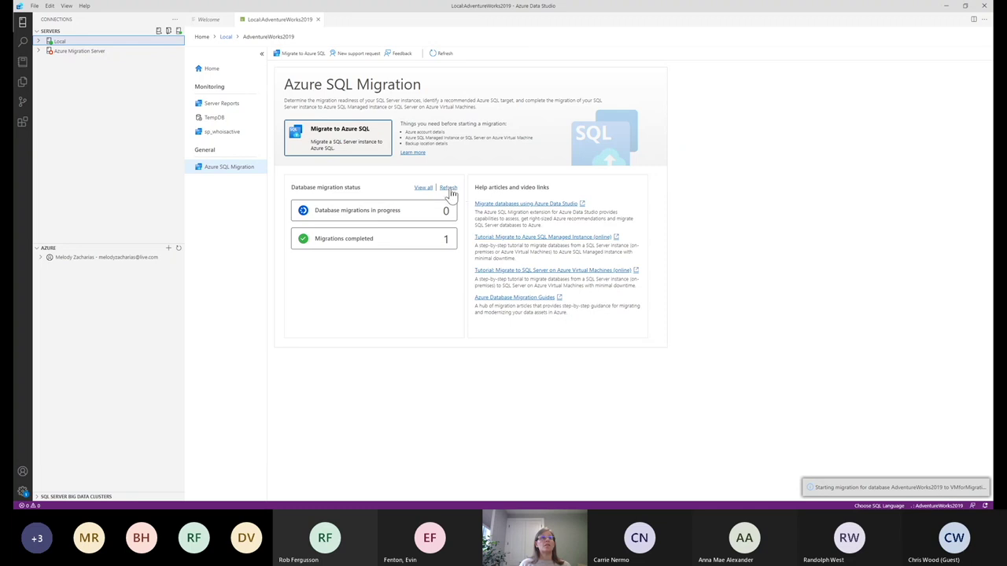
- Refresh the Database migration status counts on the Azure SQL Migration dashboard
{"action": "left_click", "coordinate": [449, 189]}
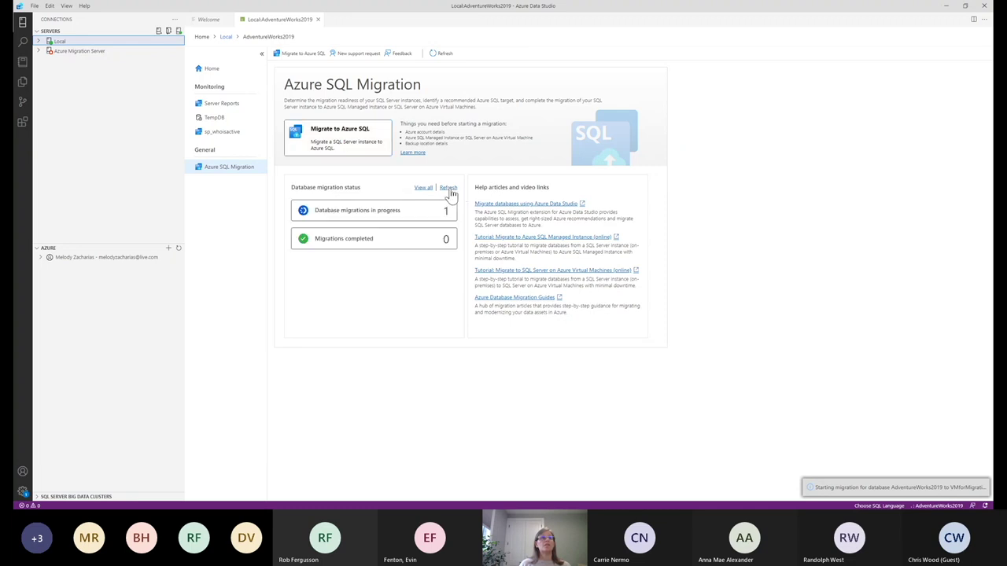